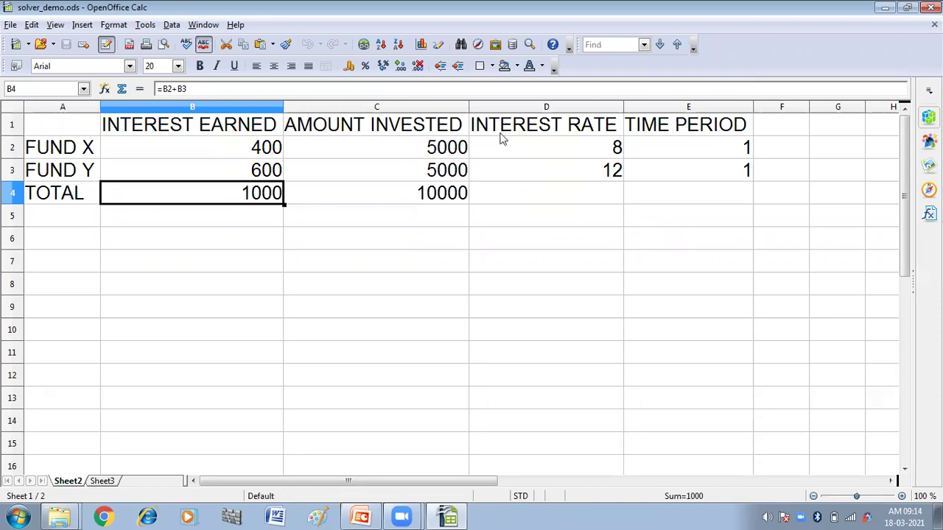
Step: Open the Insert menu on the fund data sheet of solver_demo.ods
click(80, 26)
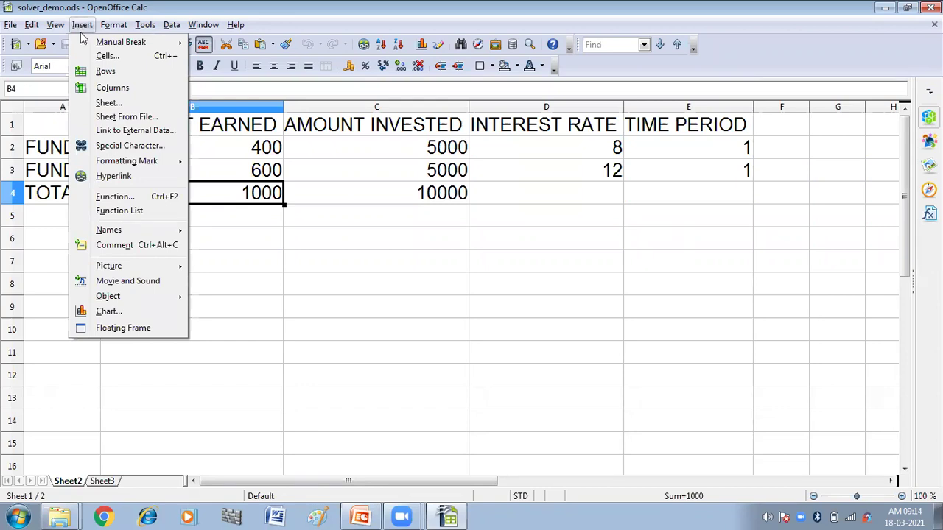
Step: Insert three new sheets (Sheet4 to Sheet6) after the current sheet
click(104, 108)
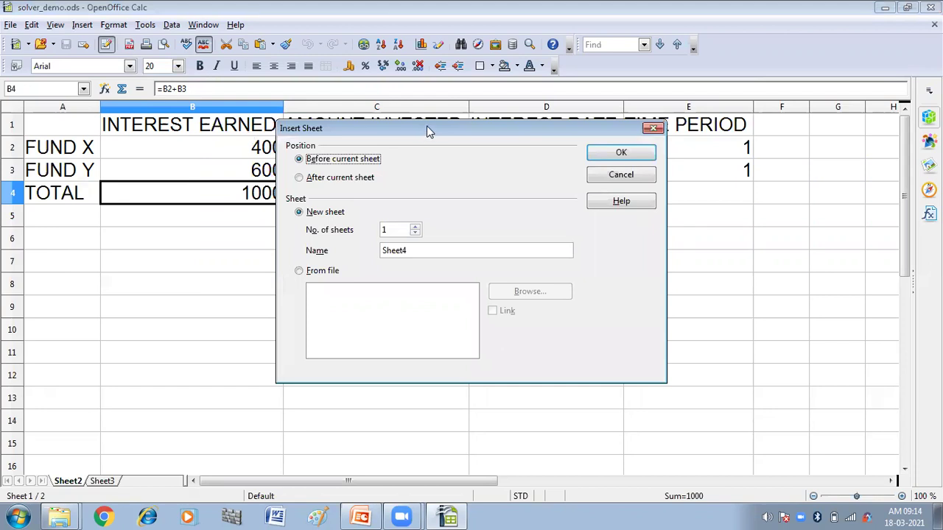
drag(429, 131, 381, 150)
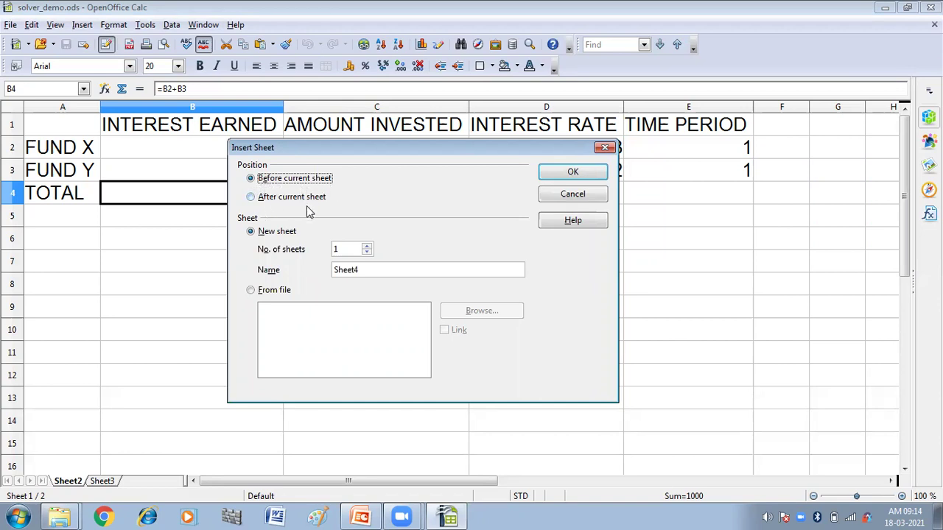
click(251, 197)
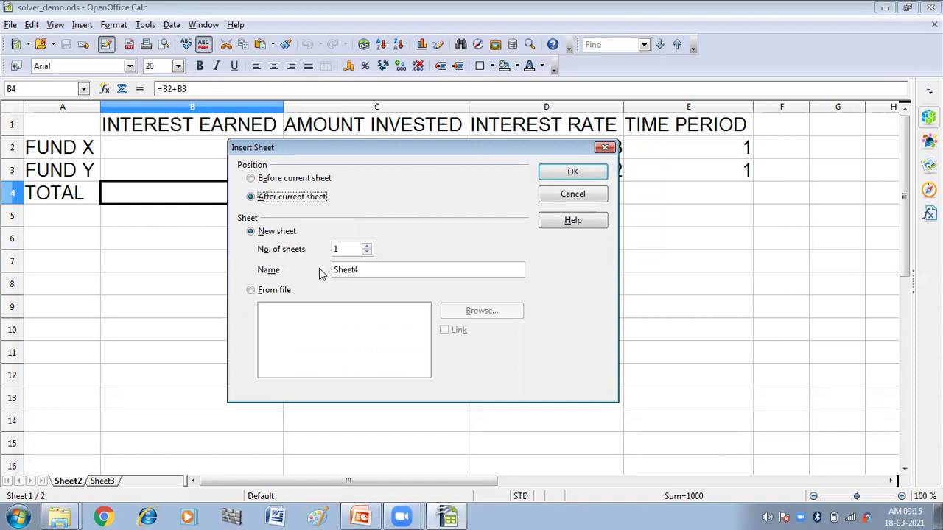
click(366, 246)
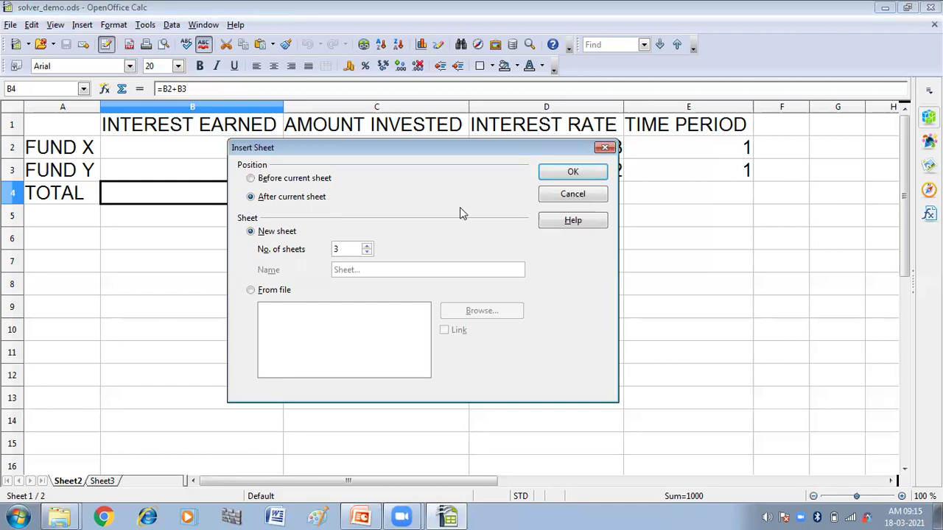
click(570, 179)
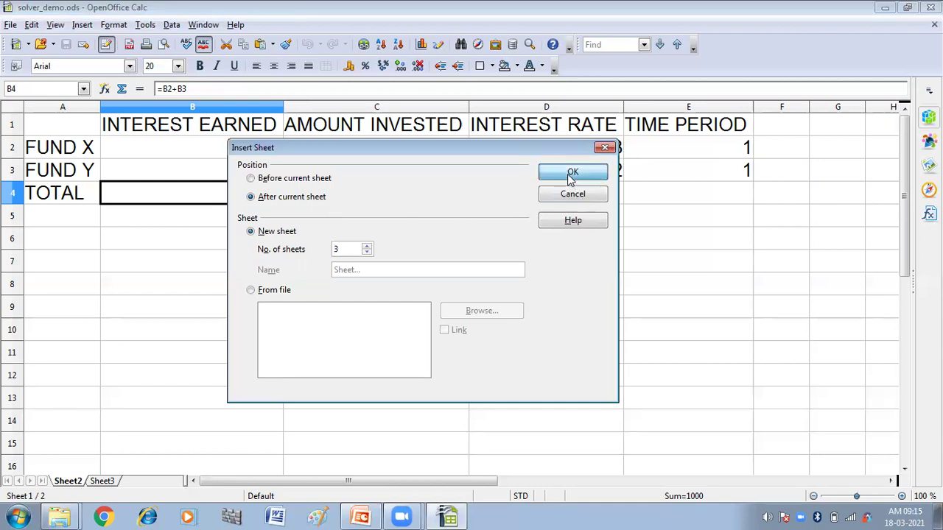
Step: Check the new Sheet4, Sheet5 and Sheet6 tabs one after another
click(67, 483)
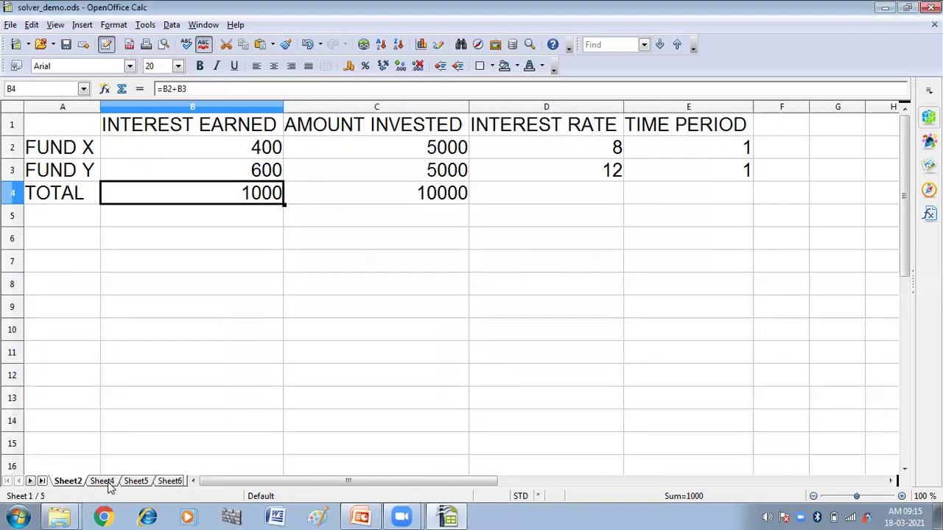
click(103, 482)
click(133, 483)
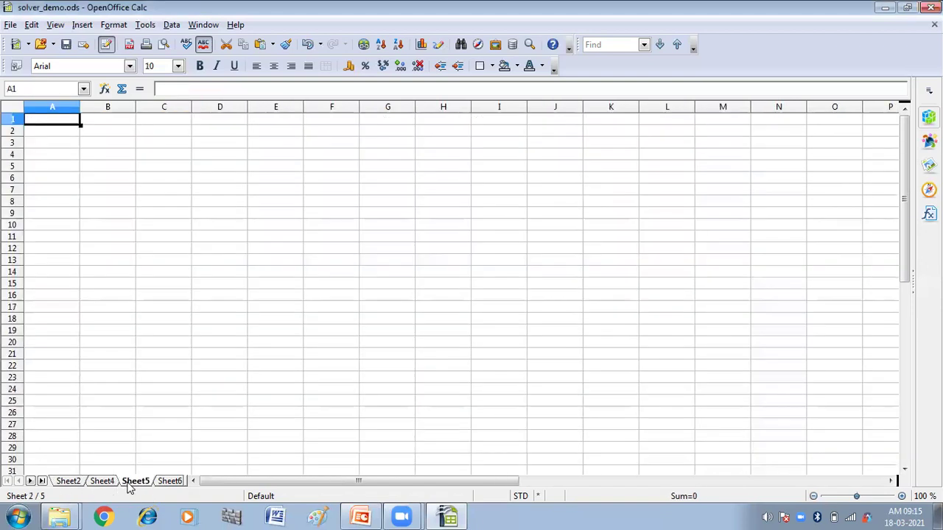
click(169, 483)
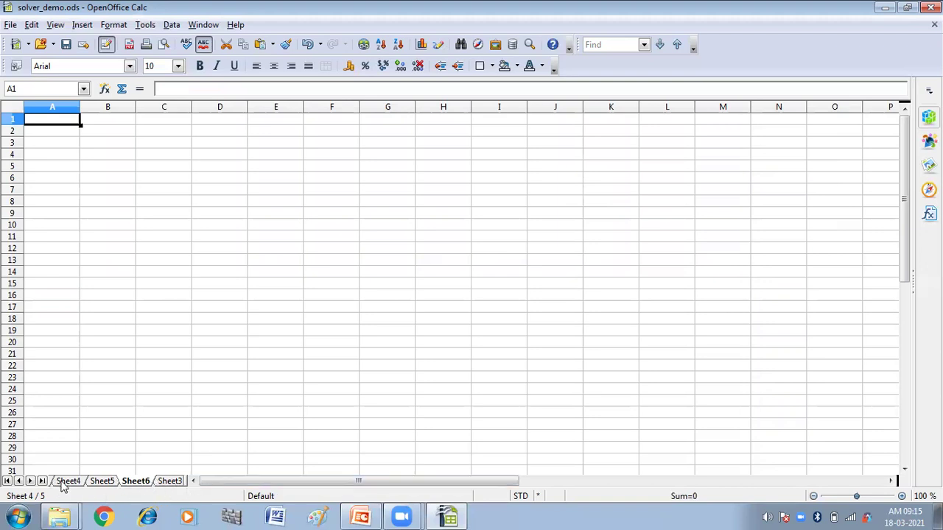
Step: Scroll the sheet tab strip back and forth and return to Sheet2
click(19, 482)
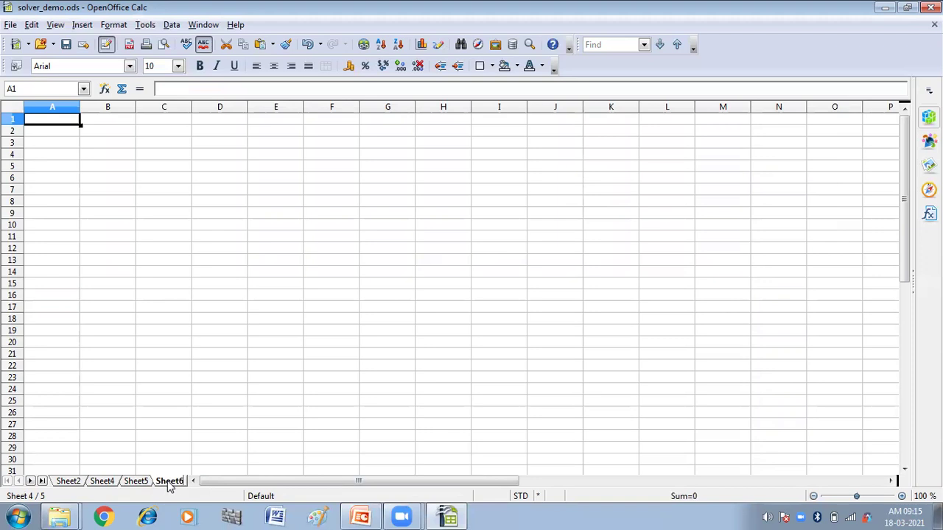
click(42, 482)
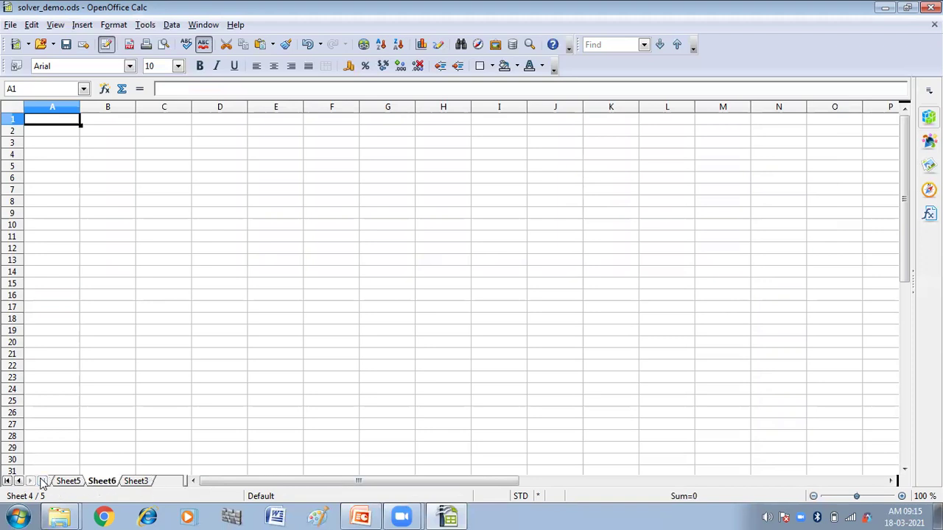
click(19, 481)
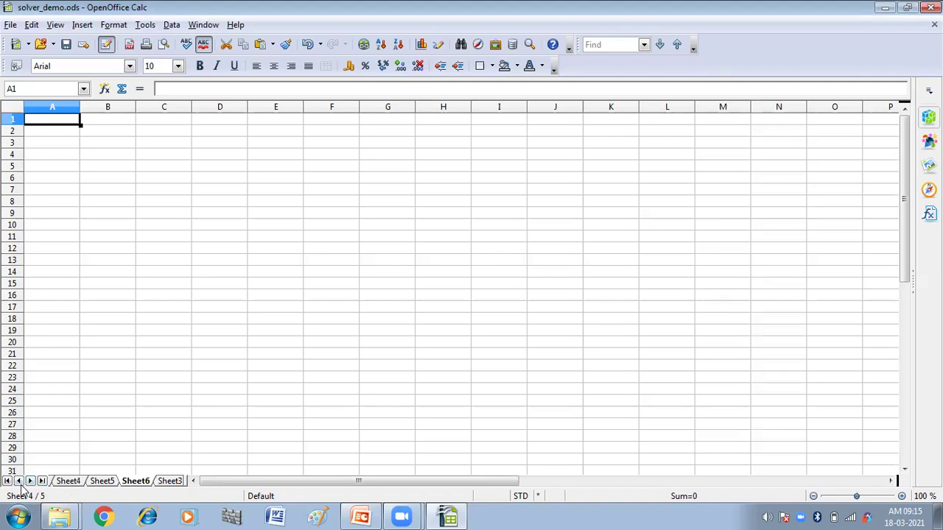
click(19, 481)
click(30, 481)
click(18, 481)
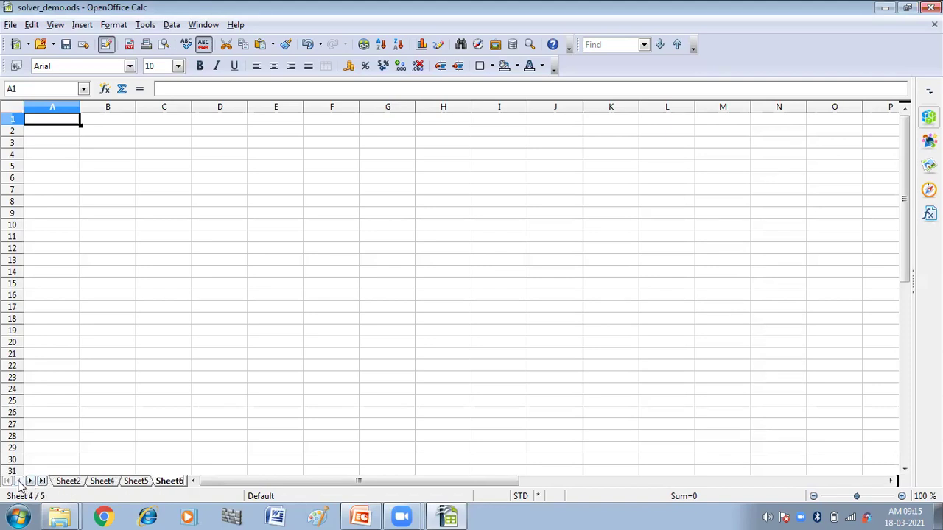
click(67, 481)
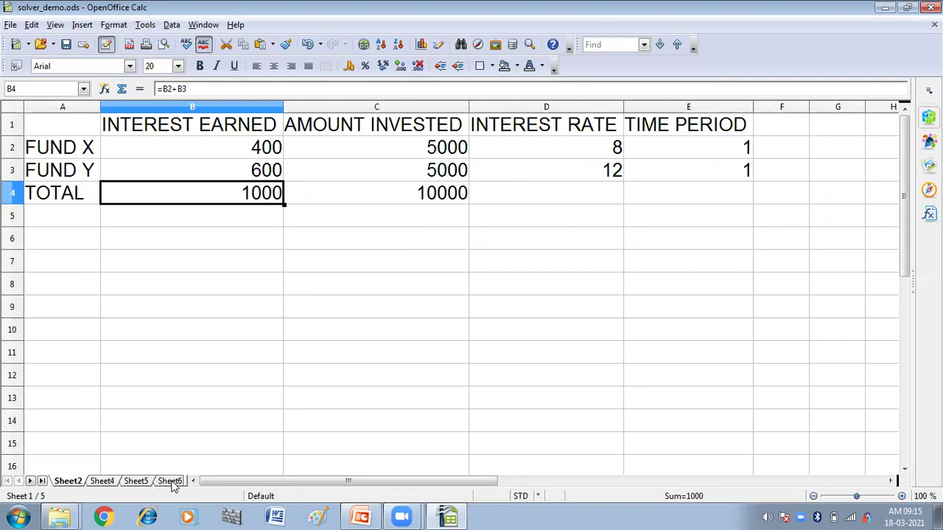
click(42, 482)
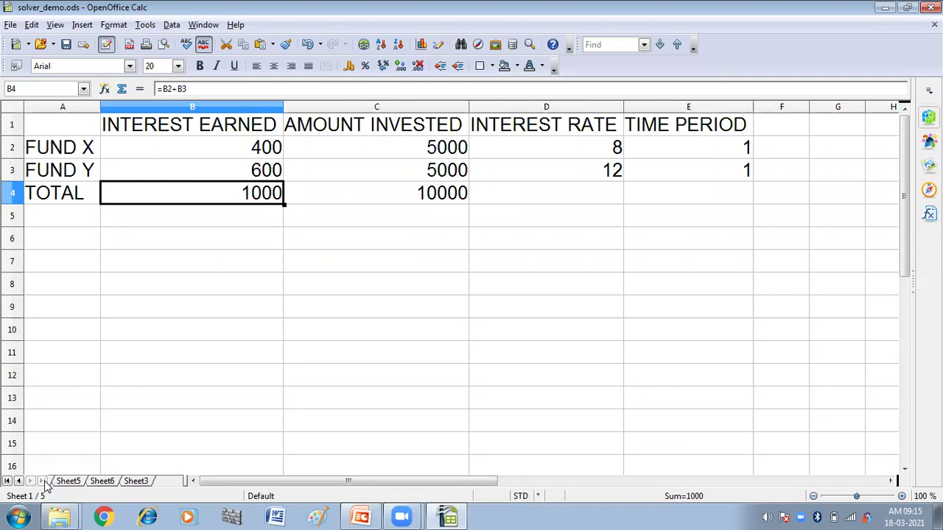
Step: Insert two new sheets, Sheet7 and Sheet8, before Sheet3
right_click(133, 482)
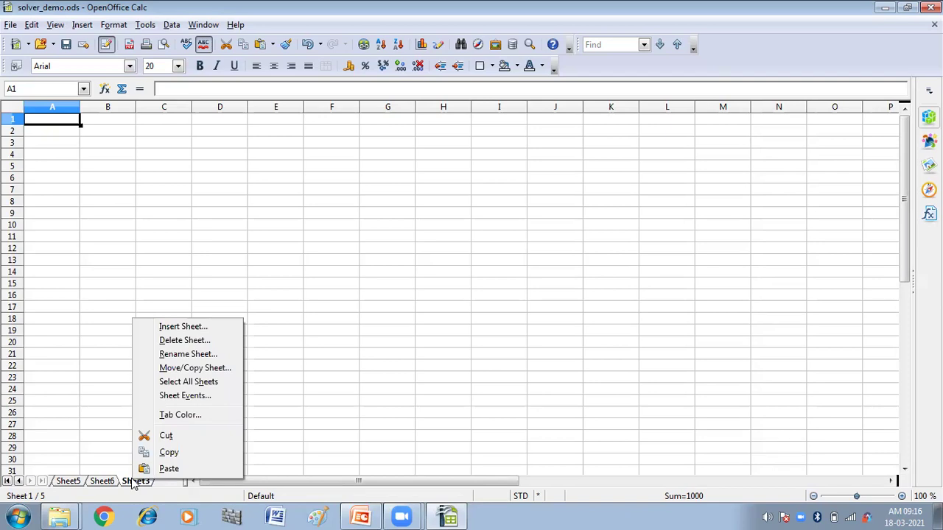
click(170, 328)
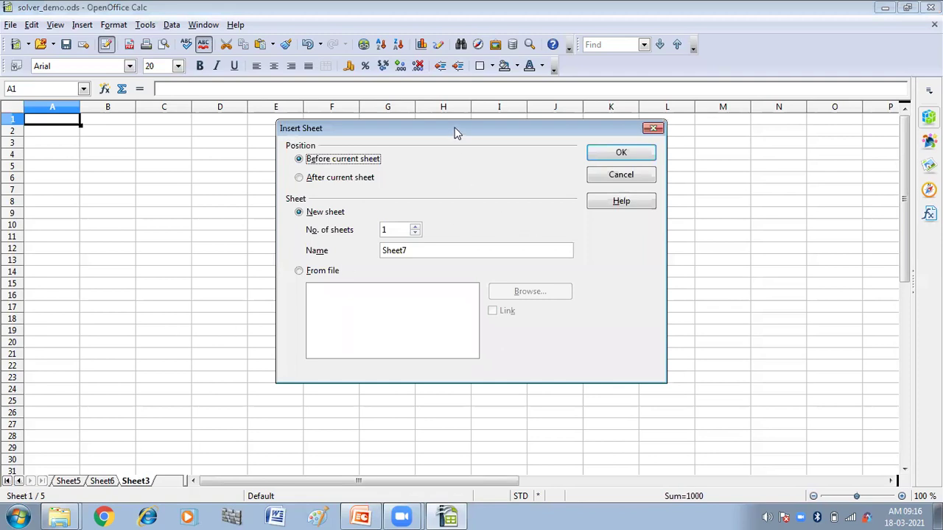
drag(453, 127, 412, 139)
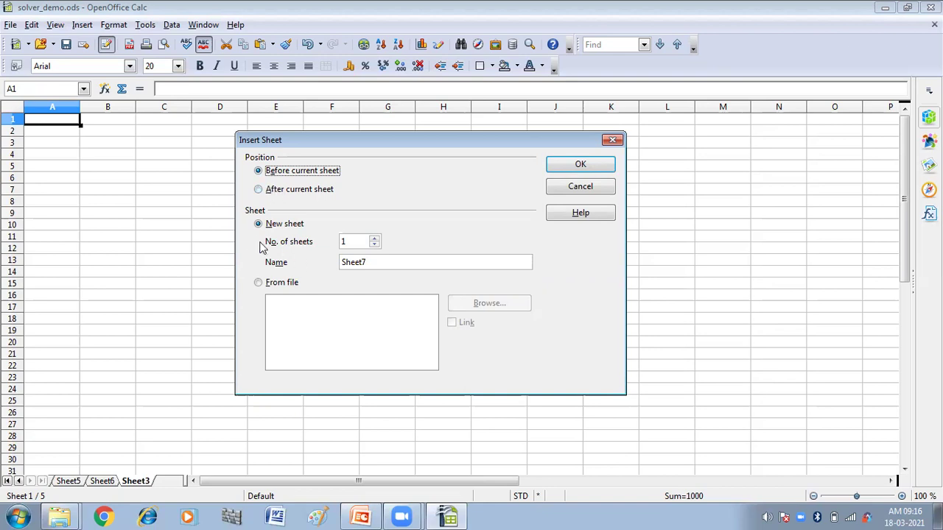
click(375, 241)
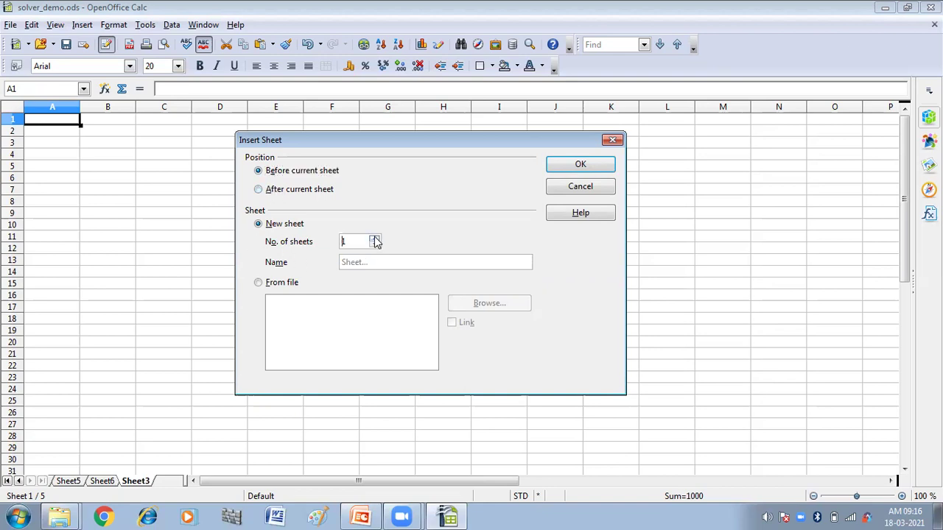
click(559, 168)
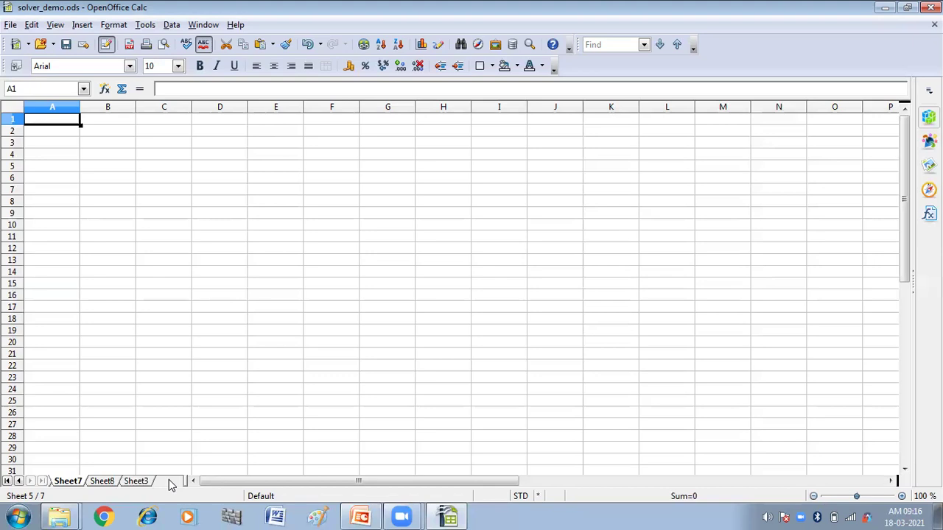
Step: Add one more sheet, Sheet9, after the current sheet Sheet7
click(170, 482)
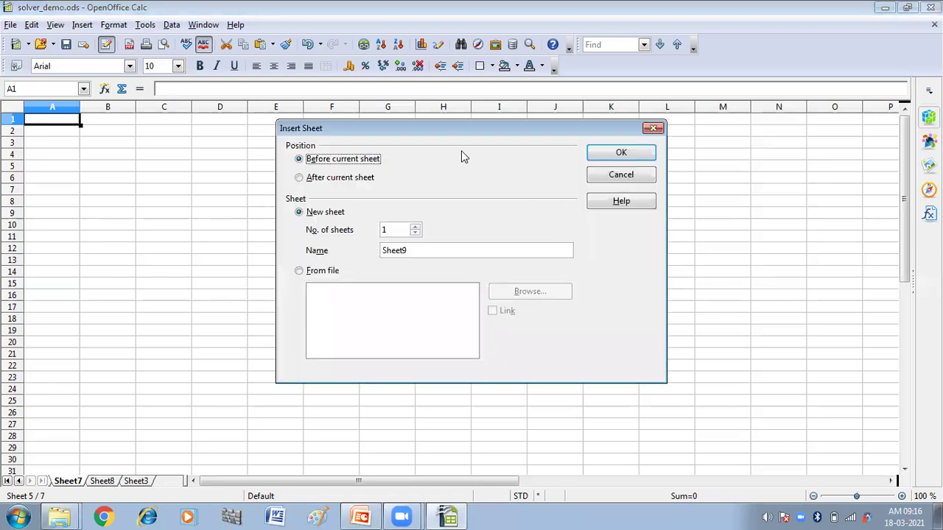
click(298, 181)
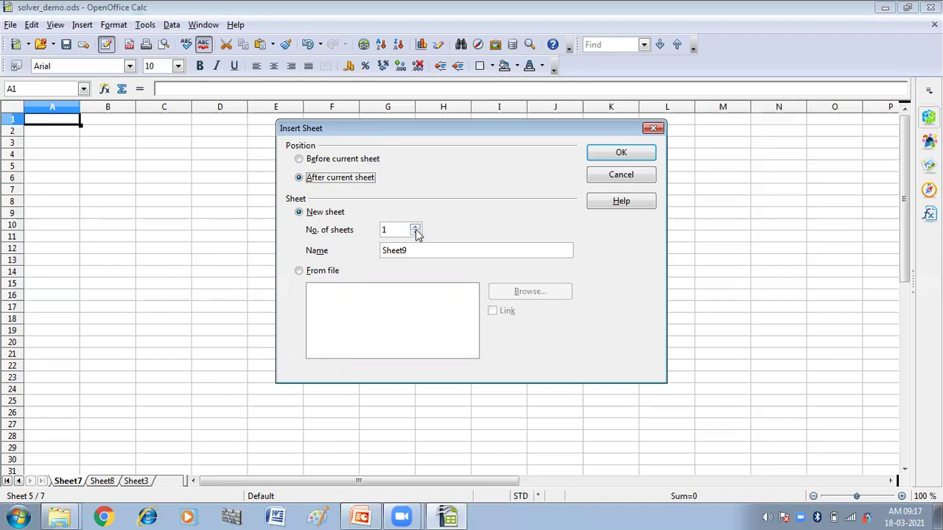
click(613, 157)
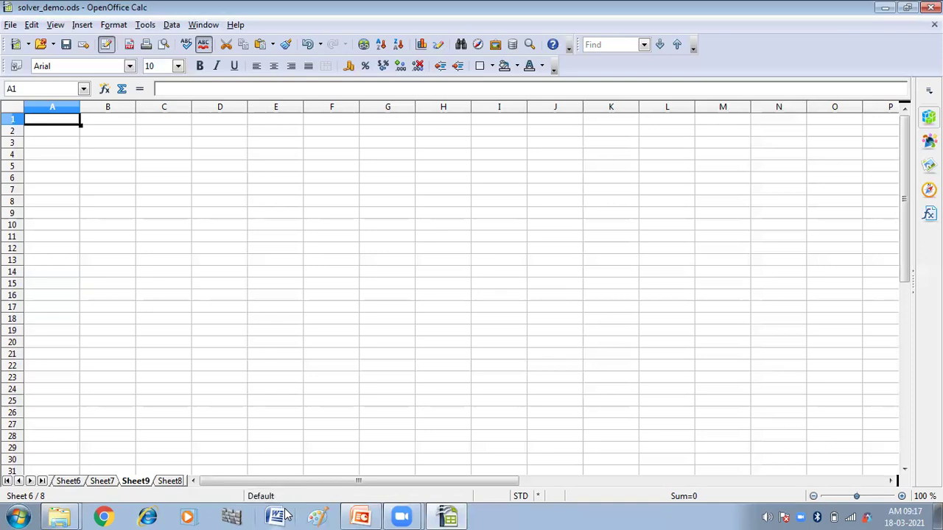
Step: Scroll the sheet tabs back to the beginning so Sheet2 shows first
mouse_move(458, 514)
click(7, 481)
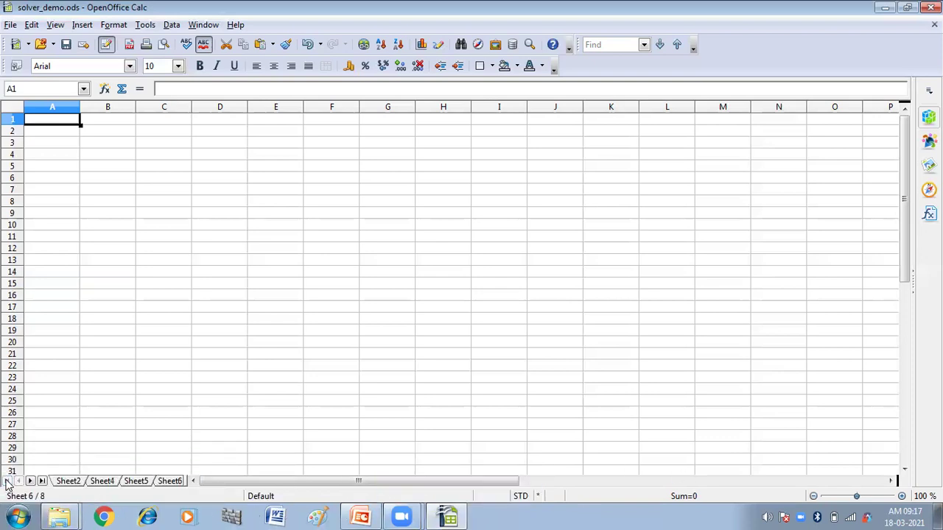
Step: Rename the fund data sheet Sheet2 to 'SOLVER OPTION'
right_click(69, 481)
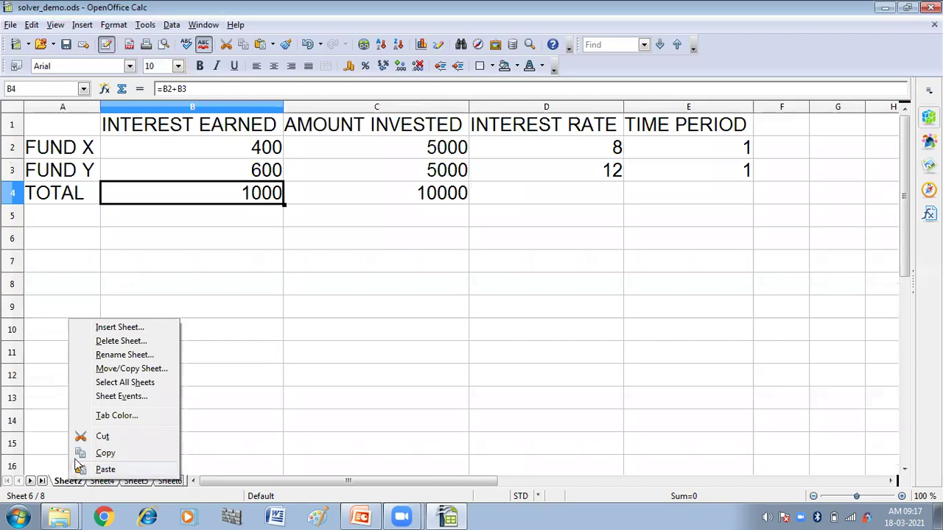
click(116, 356)
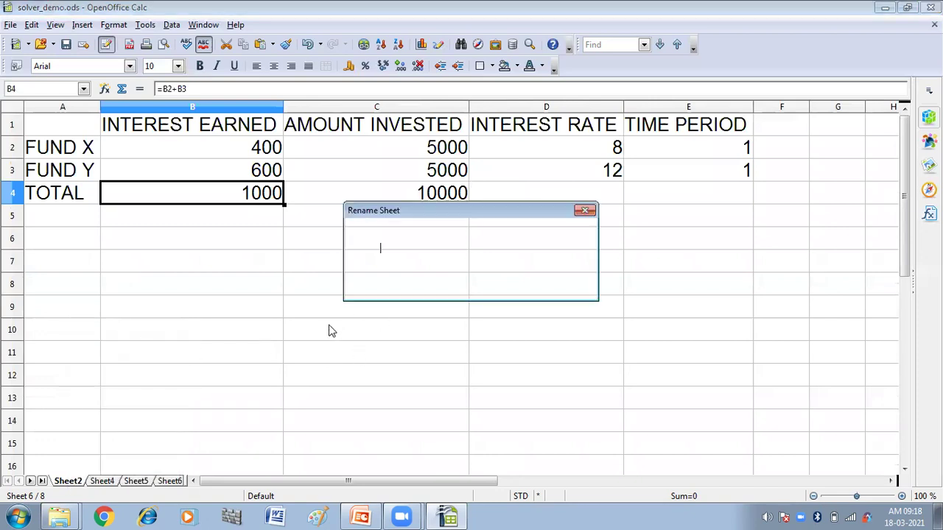
key(BackSpace)
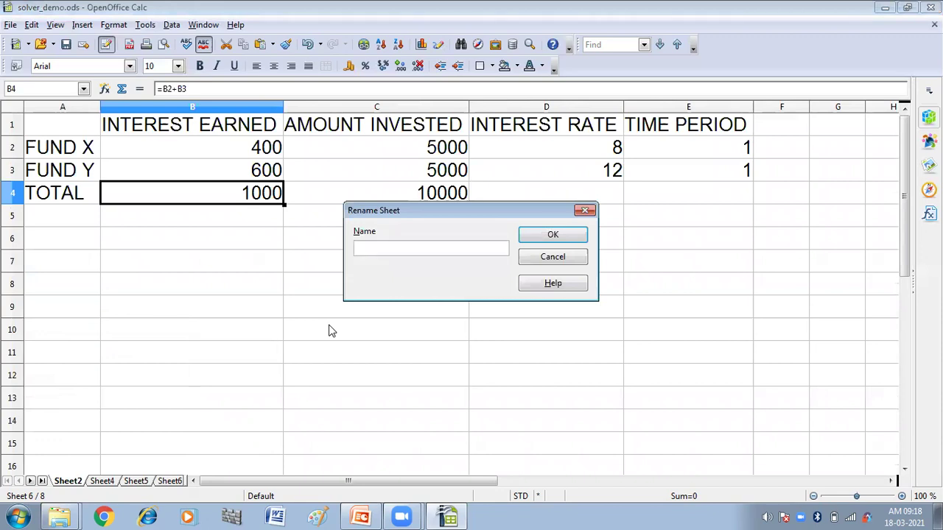
text(SOLVER OPTION)
click(544, 240)
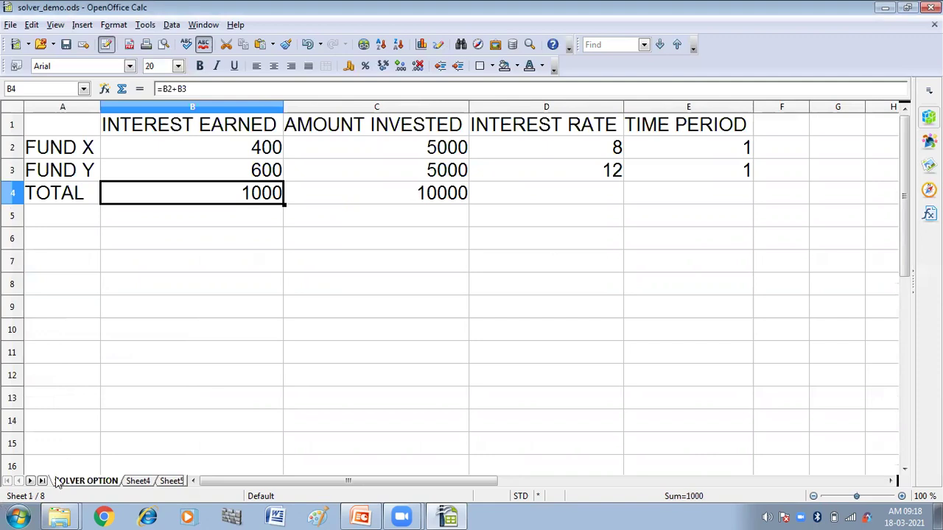
Step: Rename the empty Sheet4 tab to 'RESULT SHEET'
double_click(137, 481)
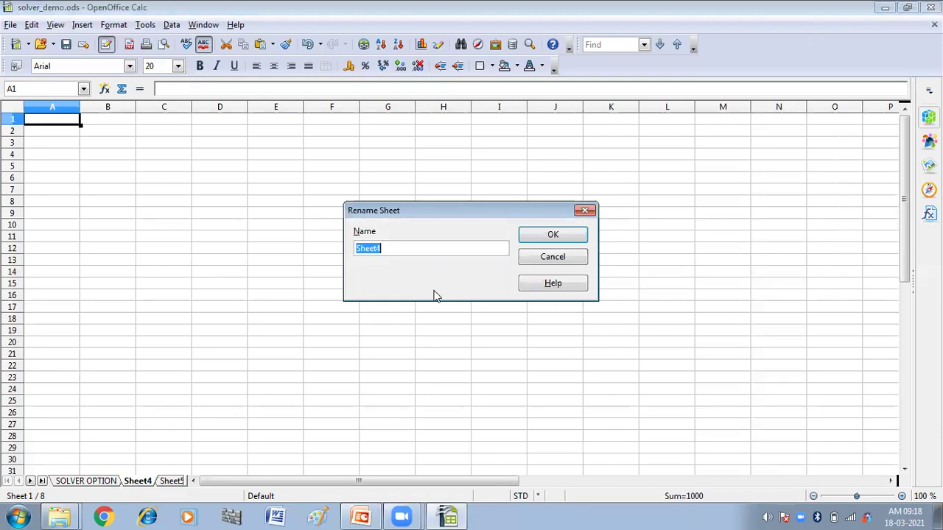
key(BackSpace)
text(RESULT SHEET)
click(563, 242)
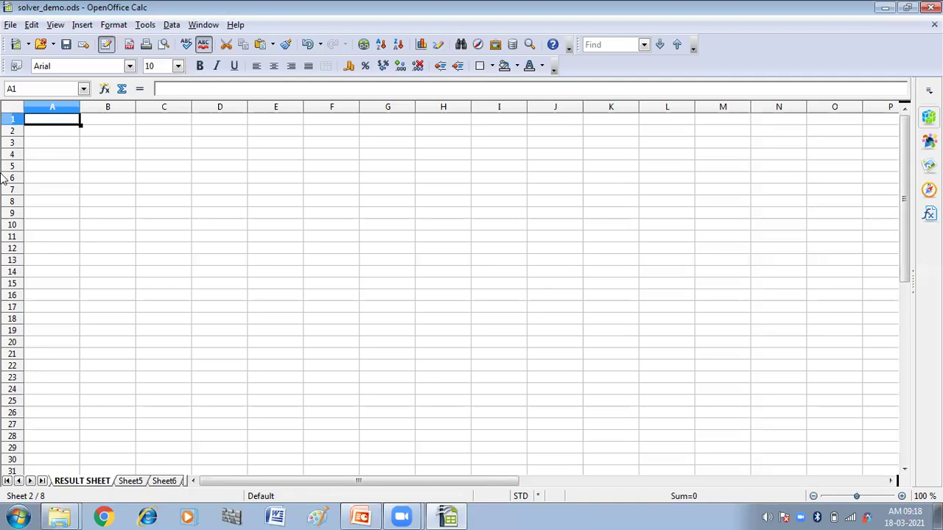
Step: Change the second sheet's name from 'RESULT SHEET' to 'STUDENT SHEET' via Format > Sheet
click(114, 26)
mouse_move(135, 105)
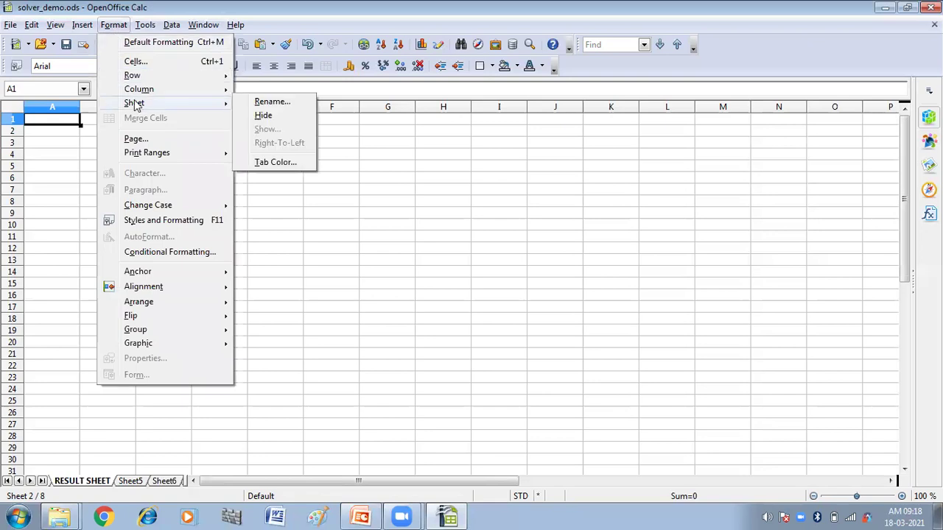
click(259, 103)
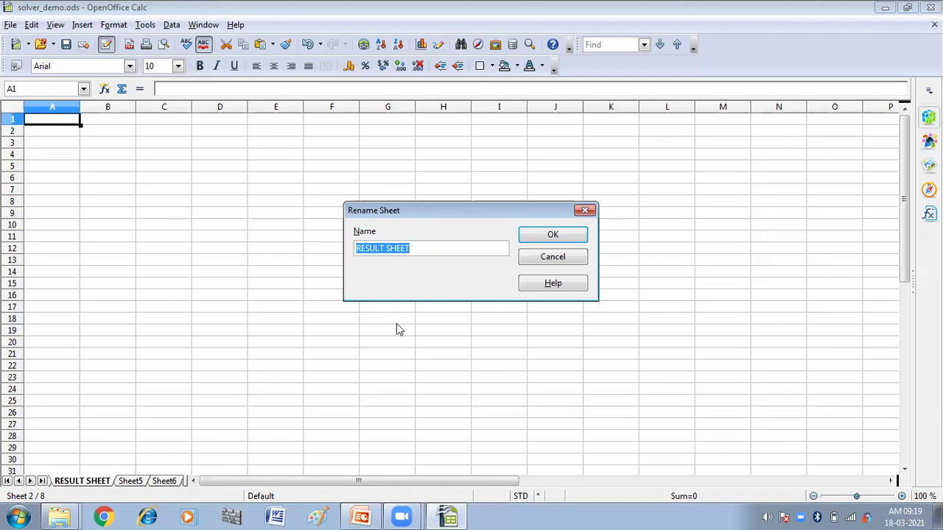
key(BackSpace)
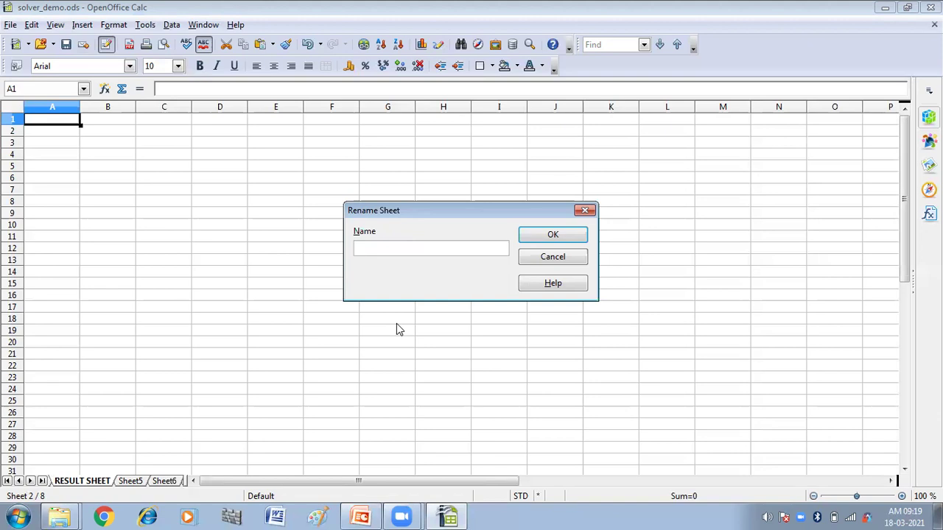
text(STUDENTS)
key(BackSpace)
text(SHEET)
click(543, 236)
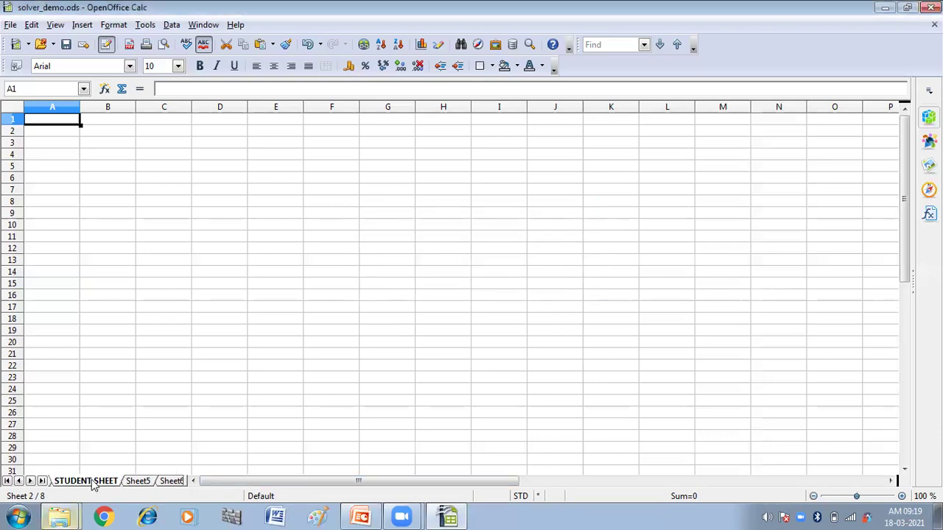